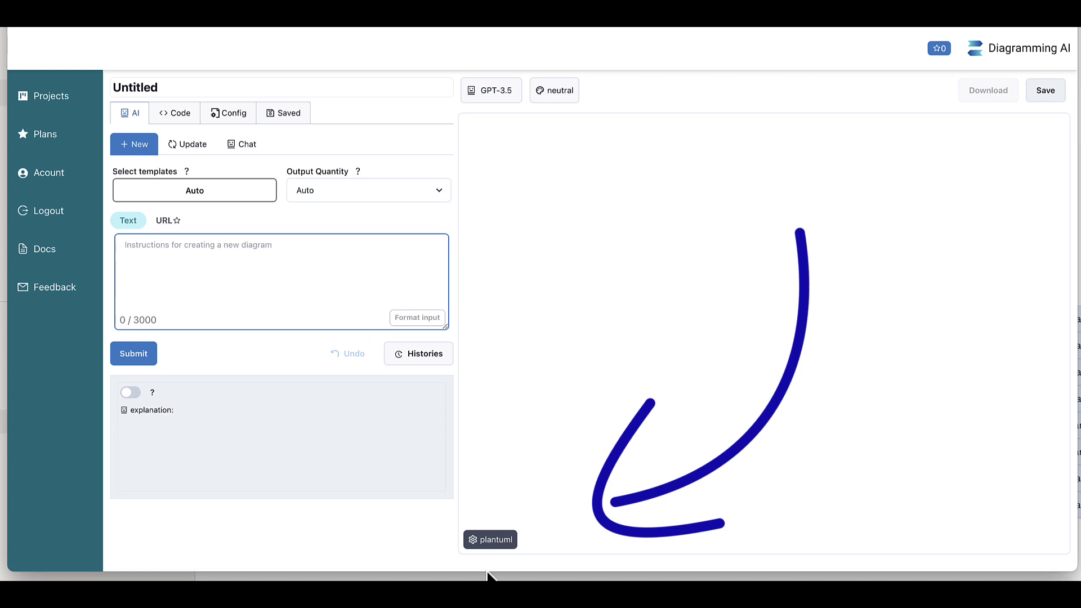
- Keep PlantUML as the output format, then rename the project 'Test UML Activity Diagram' and save
left_click(493, 541)
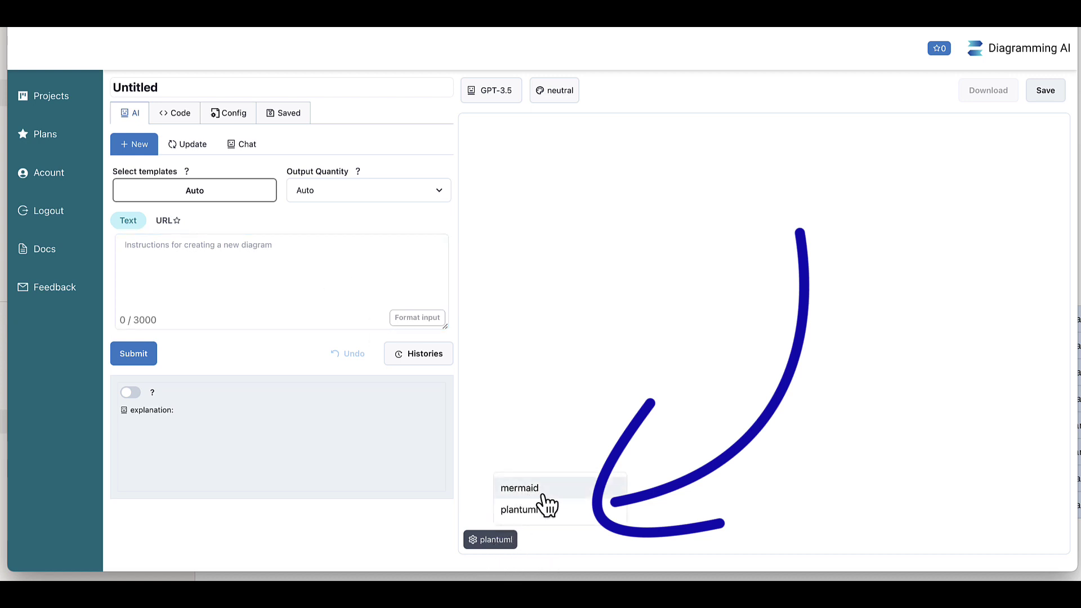
left_click(491, 545)
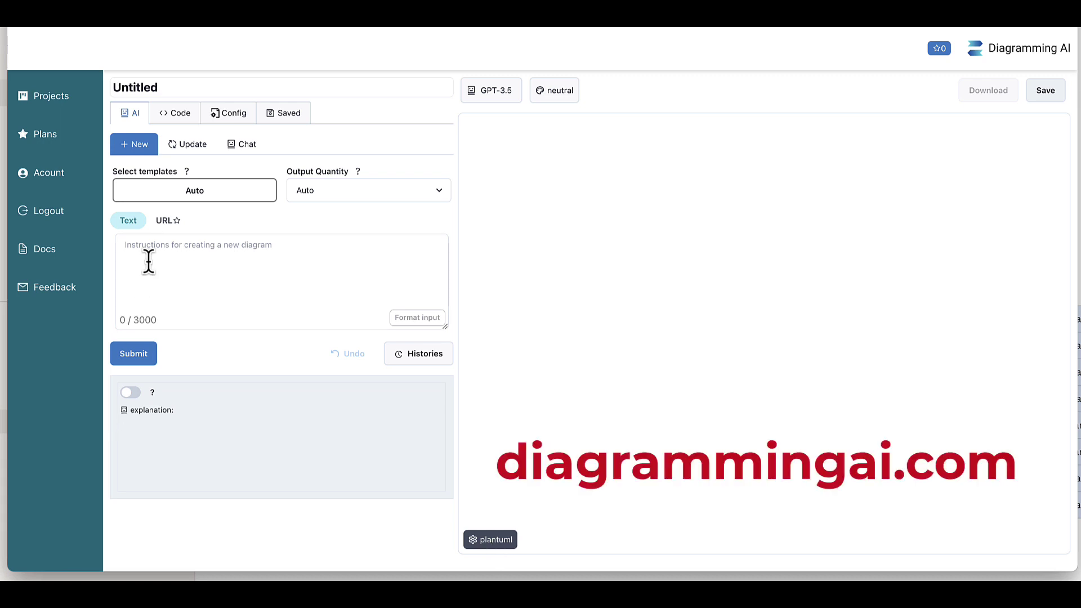
left_click(136, 88)
left_click(137, 89)
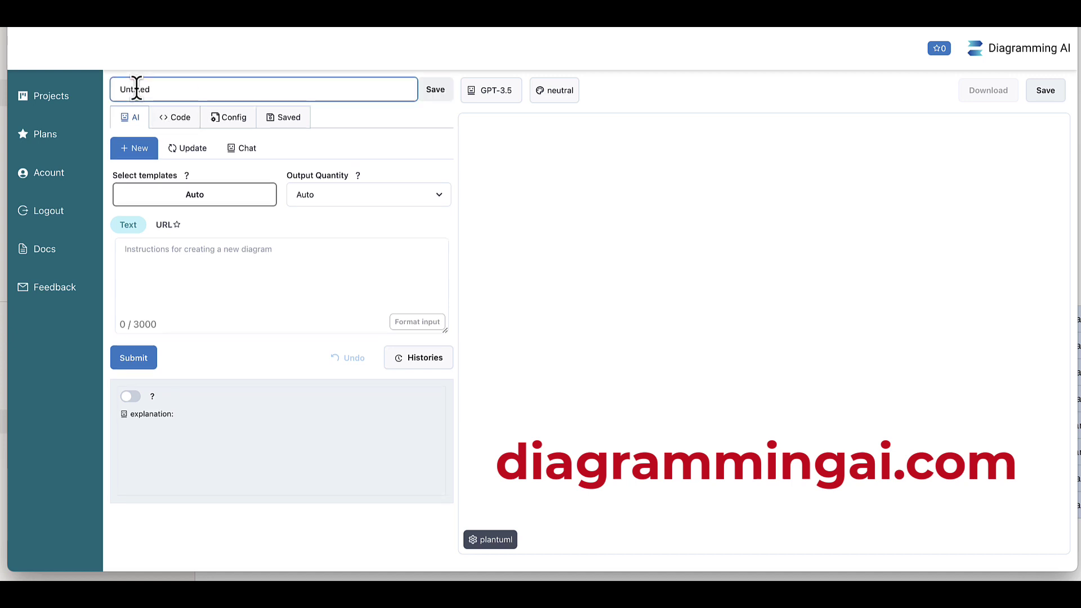
double_click(137, 89)
type("Test JNK")
key("BackSpace")
type("ML Activity Diagram")
left_click(435, 97)
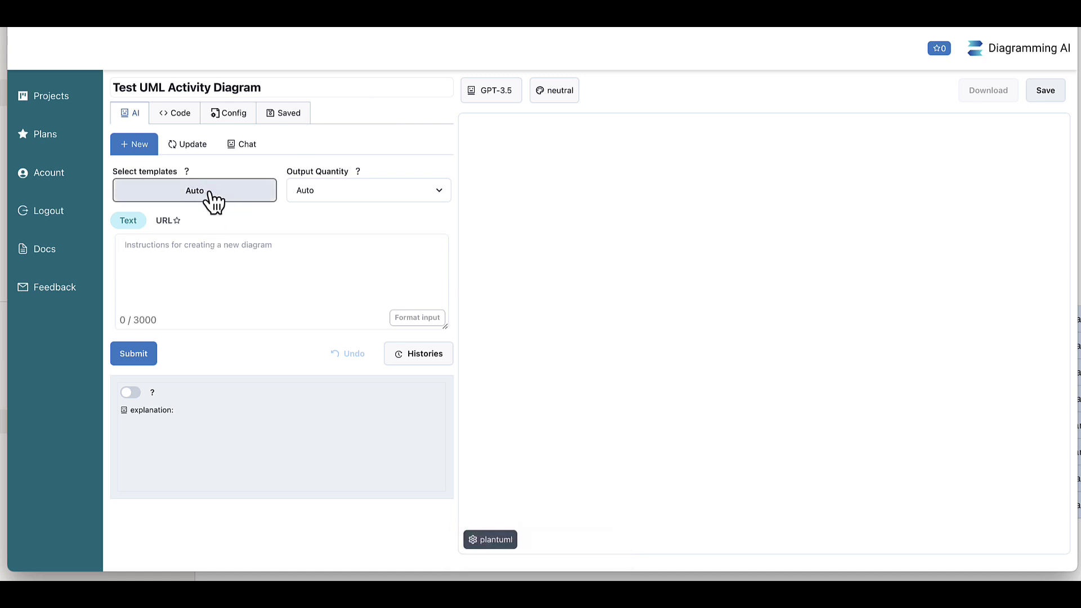
- Select the activityDiagrams : Basic template for generating the new diagram
mouse_move(485, 497)
left_mouse_down()
mouse_move(430, 513)
mouse_move(539, 532)
mouse_move(496, 497)
left_mouse_up()
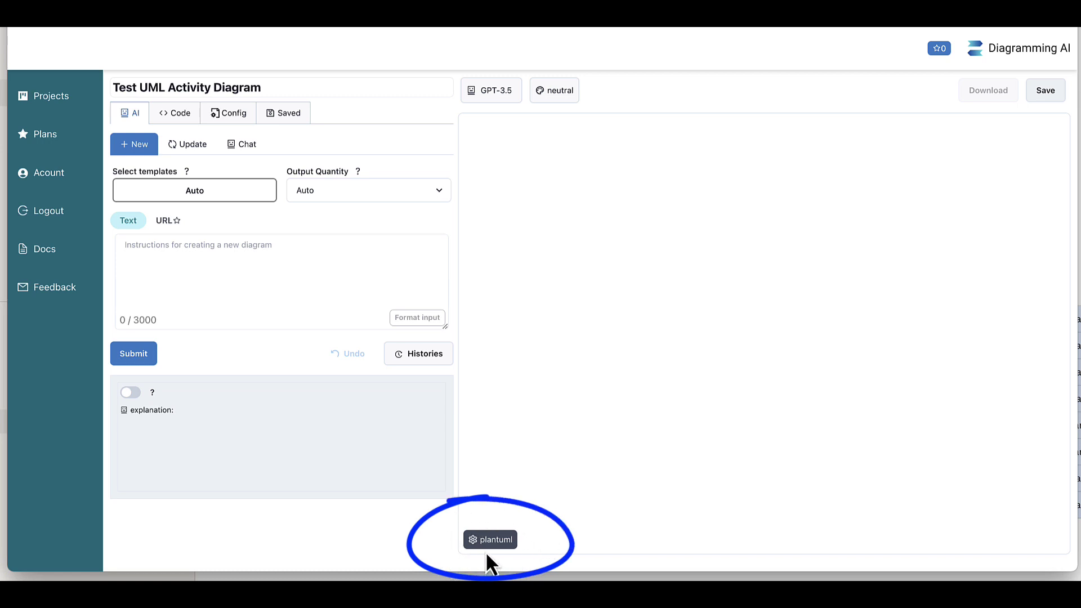
left_click(195, 195)
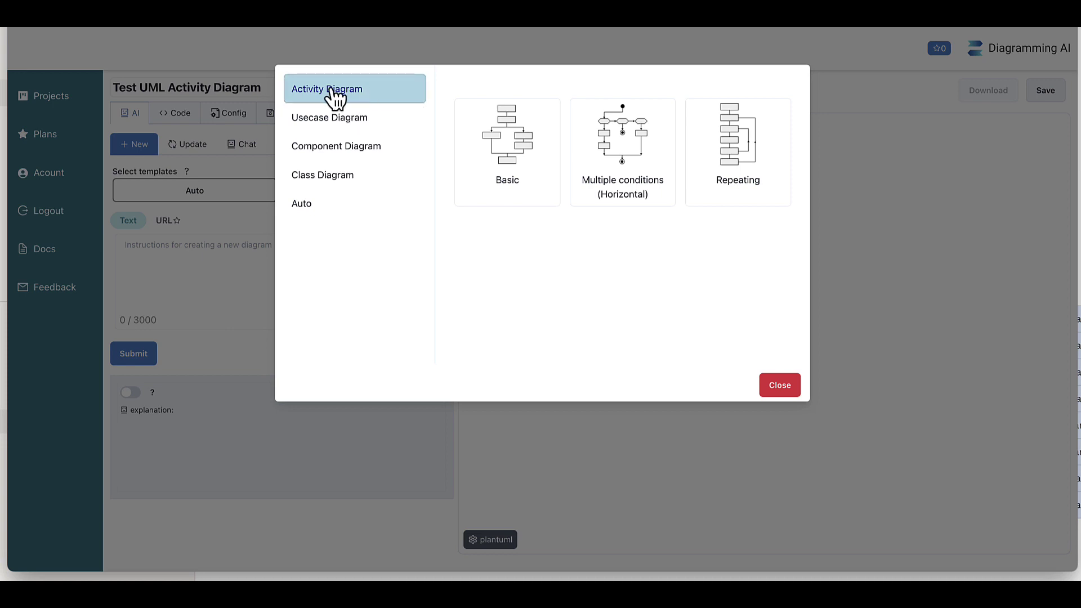
left_click(532, 188)
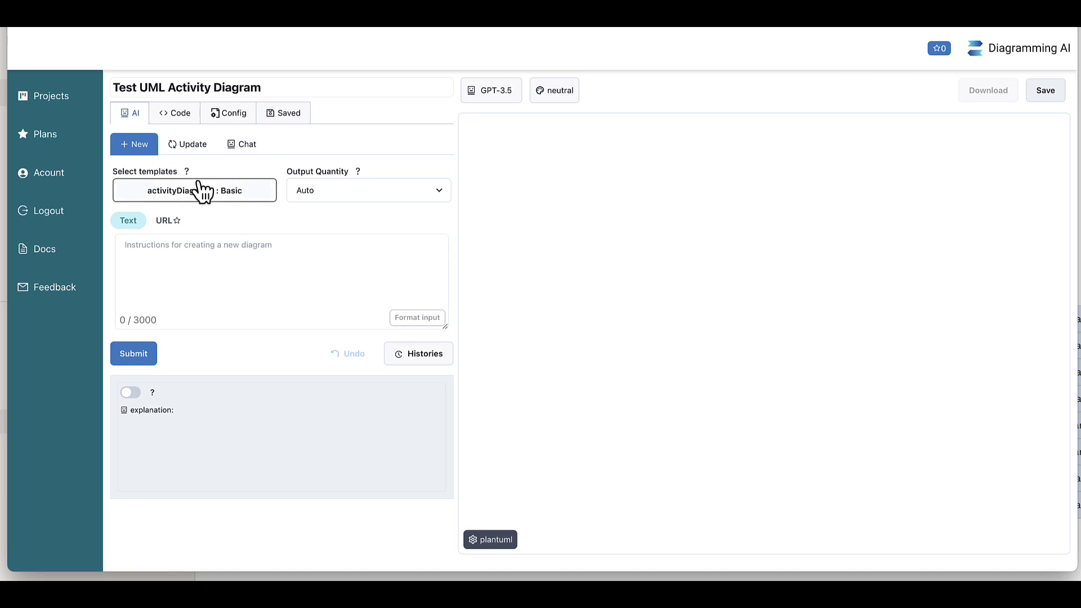
left_click(184, 258)
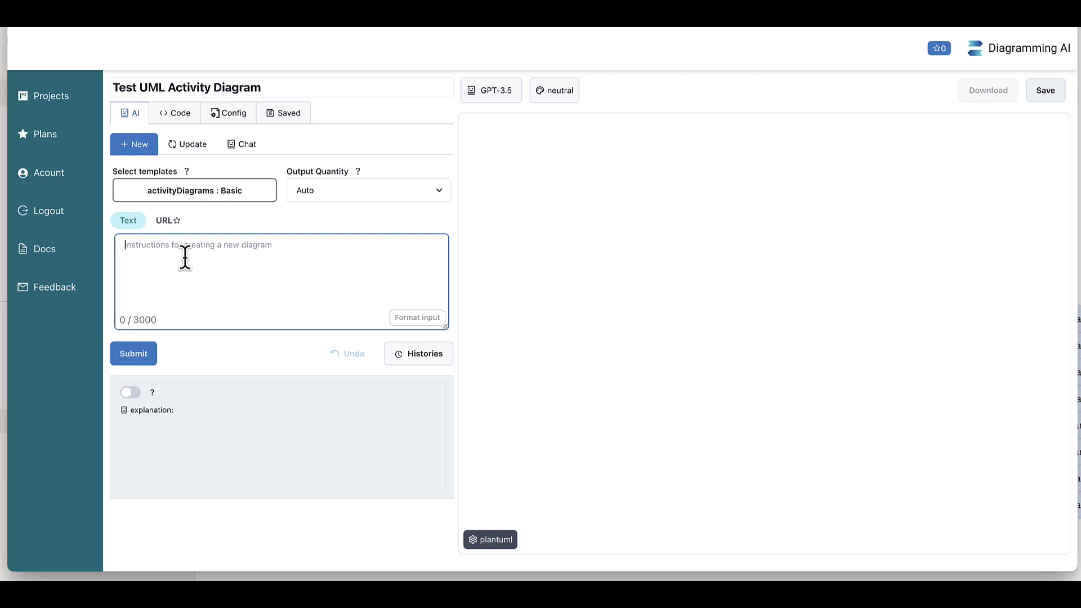
- Paste the 906-character timesheet process prompt and highlight its opening phrase 'Create a UML activity diagram'
key("ctrl+v")
scroll(191, 264, "up", 5)
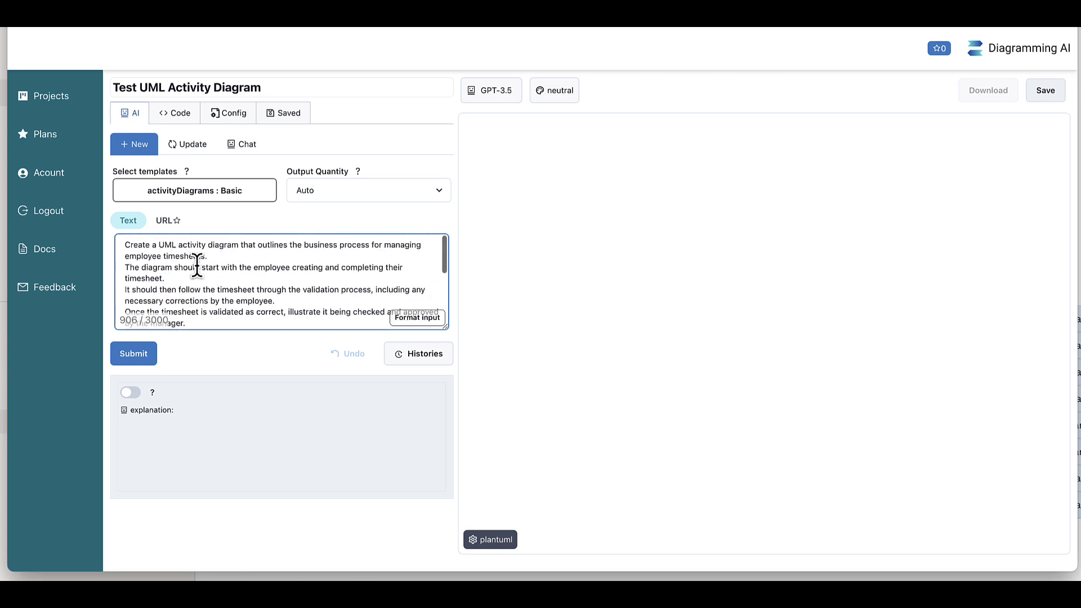
left_click(226, 257)
left_click_drag(123, 244, 239, 244)
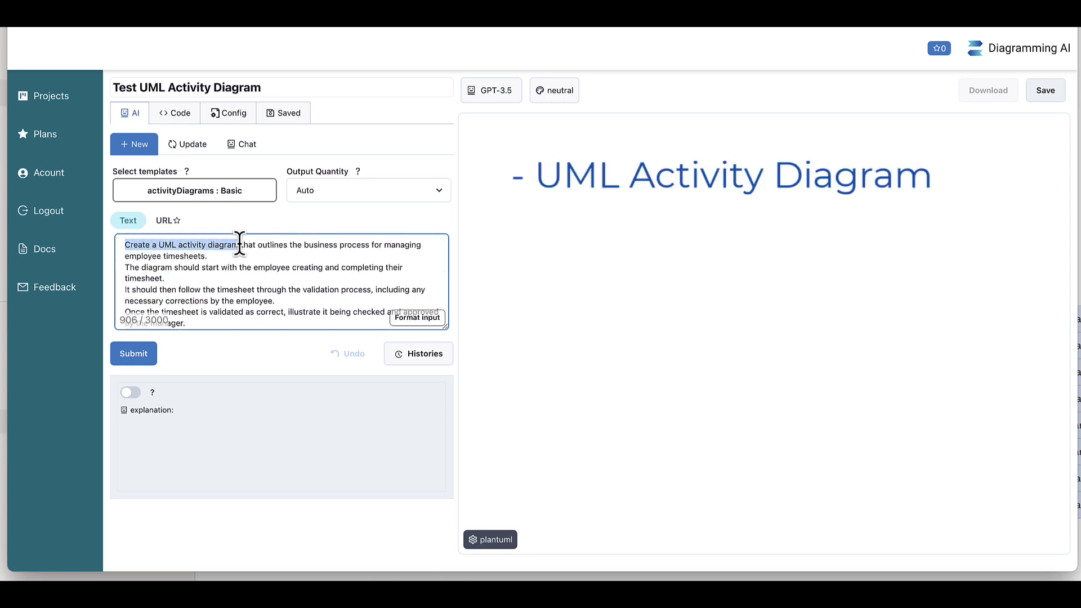
left_click(256, 257)
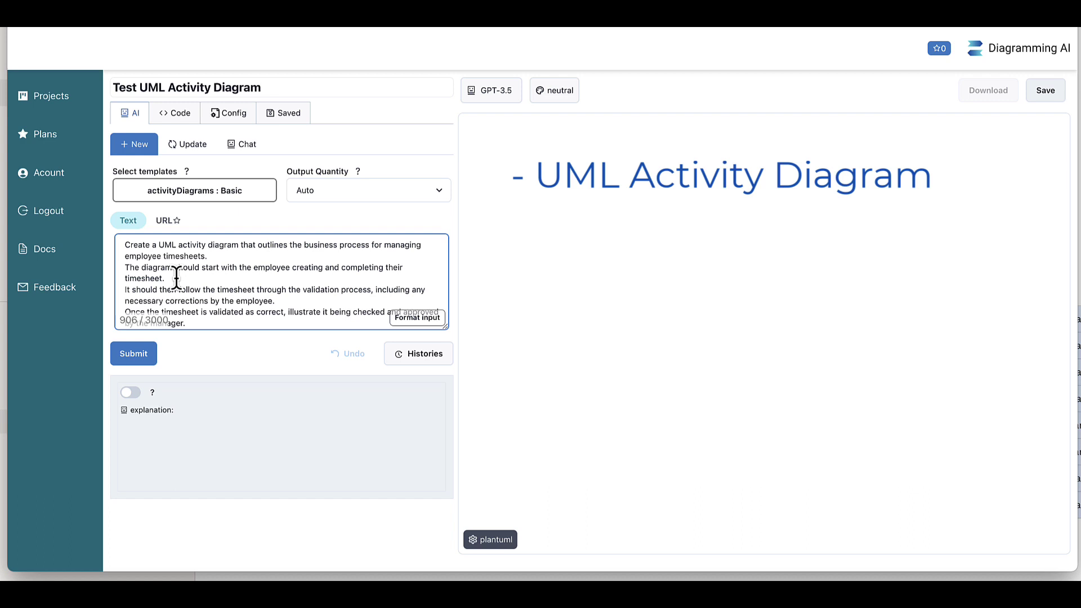
- Review the prompt's employee-start, manager approval and approved-timesheet information passages
left_click_drag(201, 268, 384, 267)
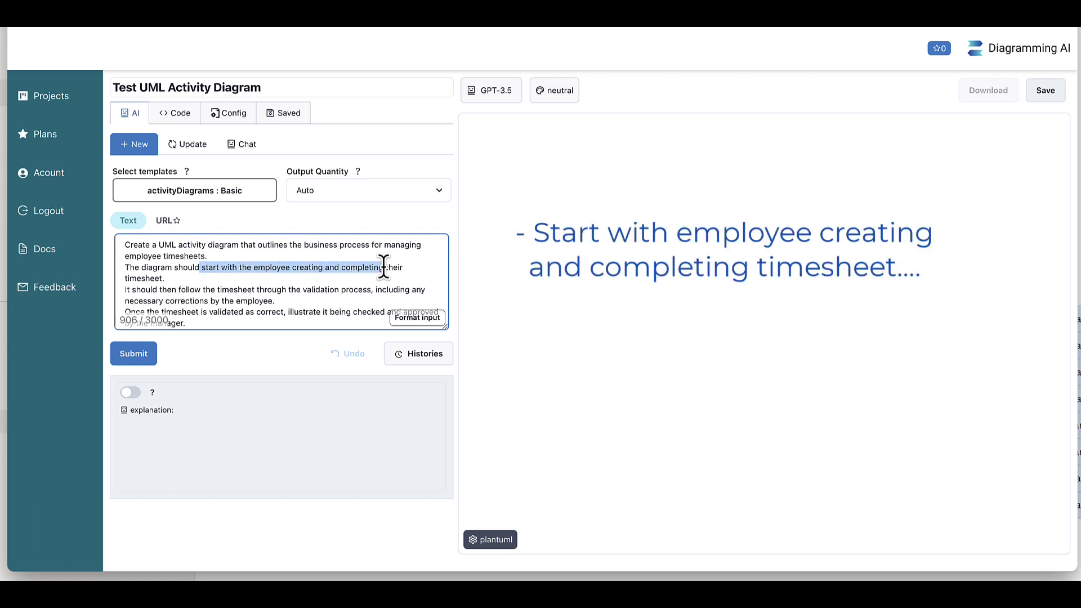
scroll(266, 286, "down", 2)
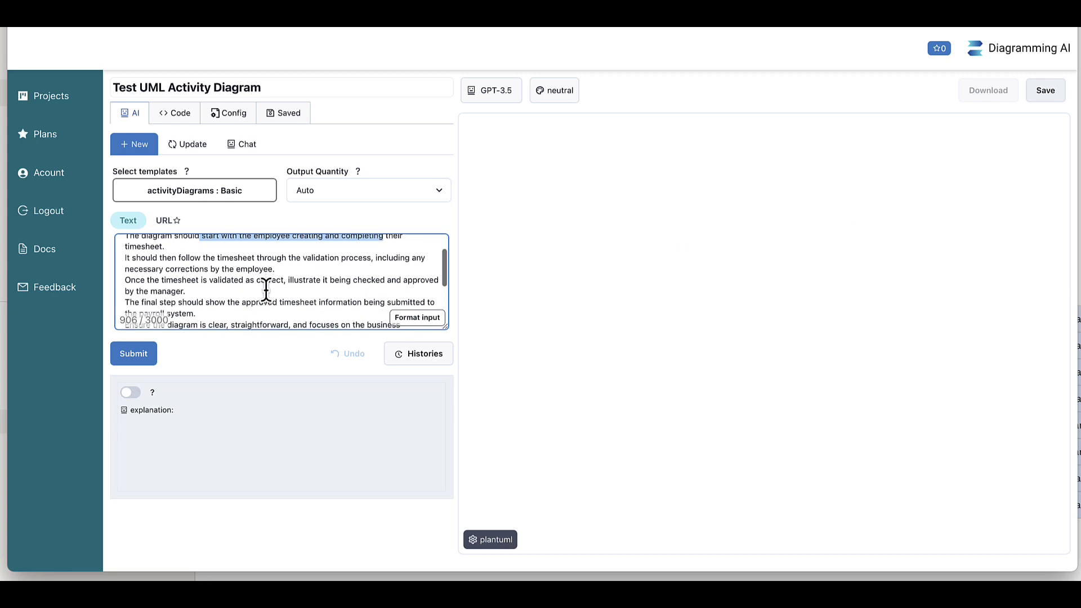
left_click(178, 267)
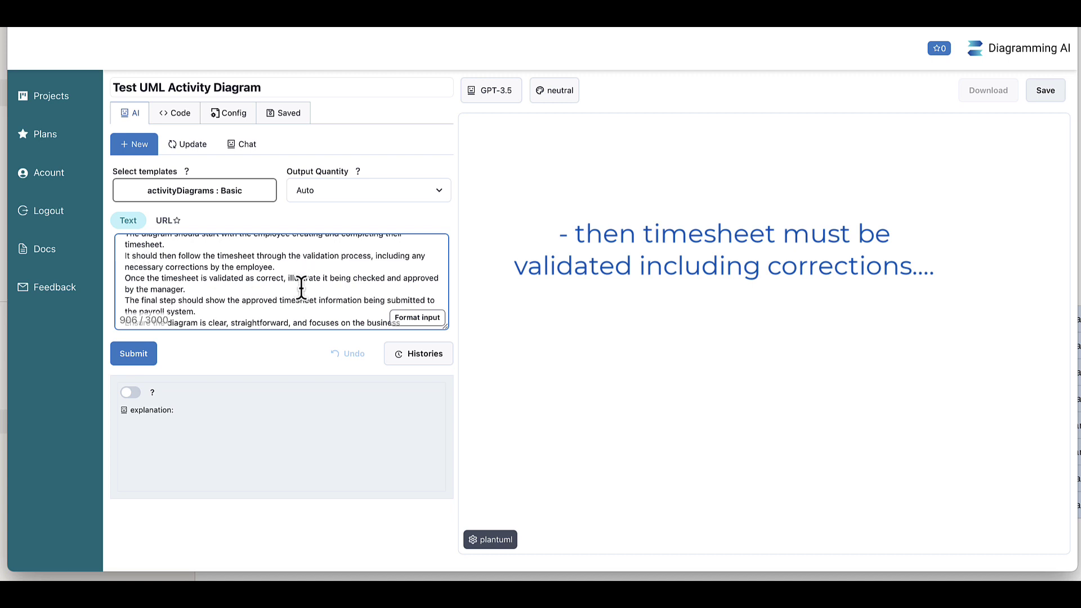
scroll(214, 259, "down", 1)
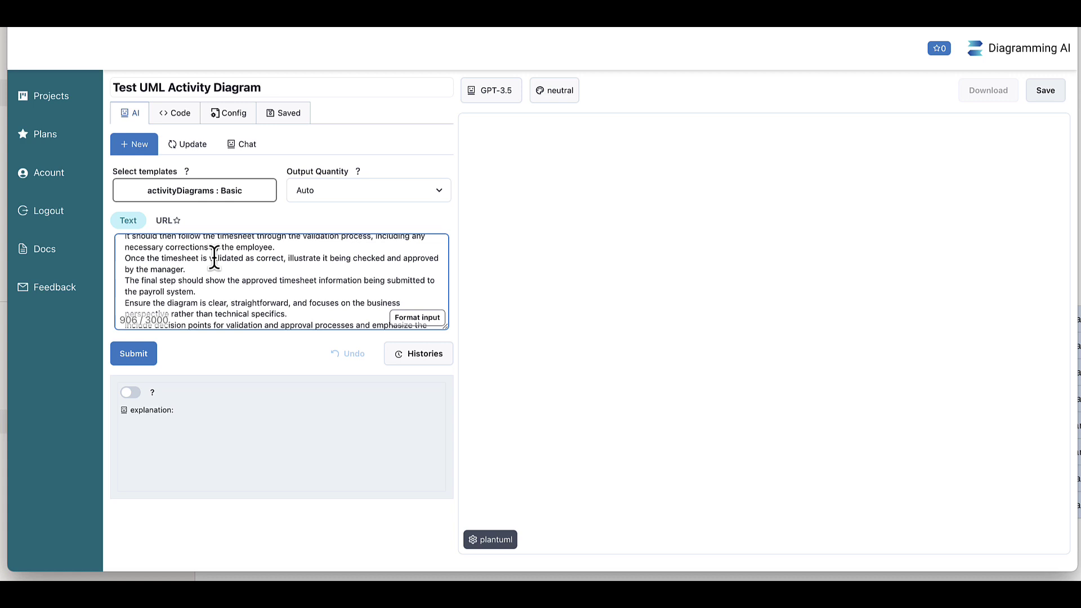
left_click(271, 258)
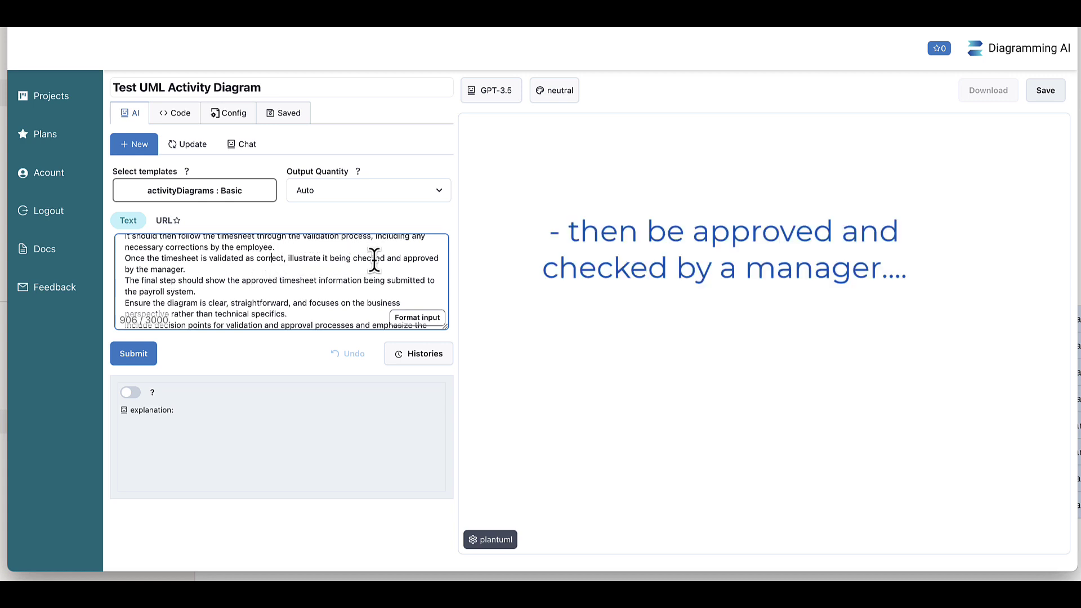
scroll(312, 279, "down", 2)
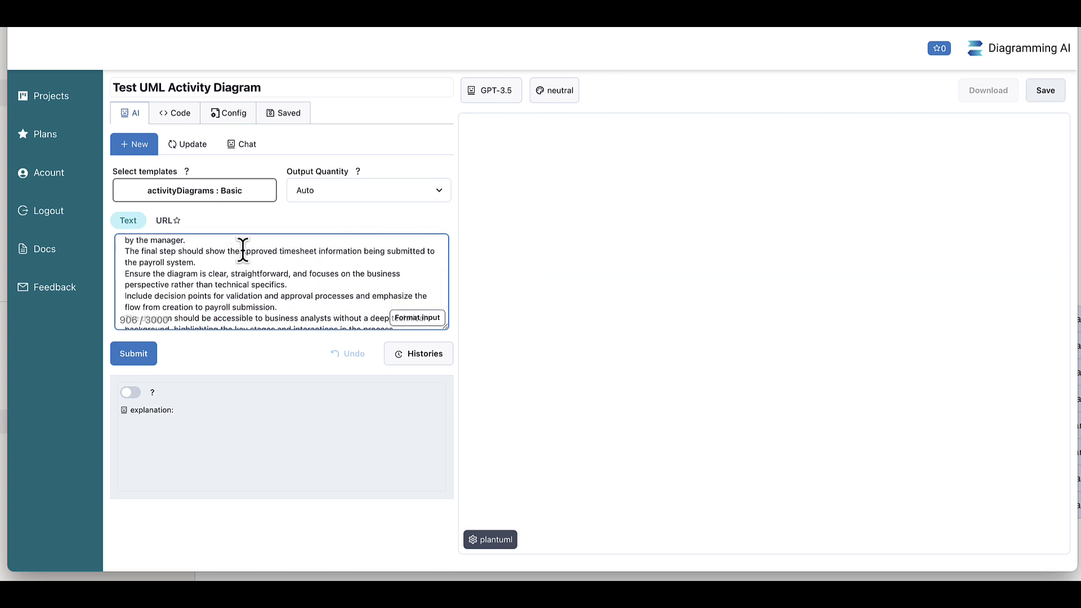
left_click_drag(242, 251, 345, 253)
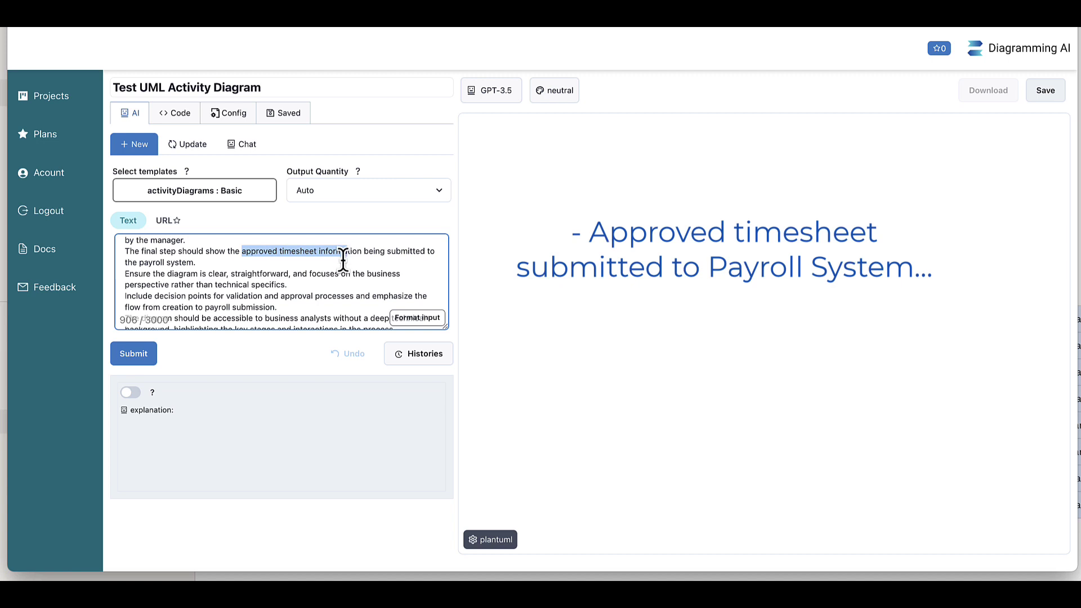
left_click(201, 260)
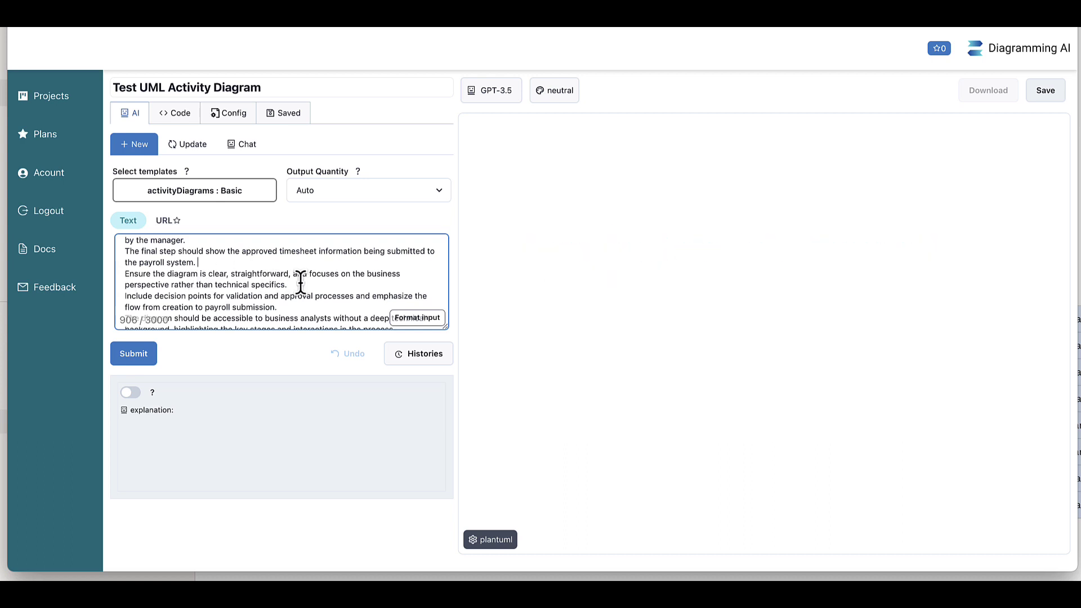
scroll(310, 287, "down", 2)
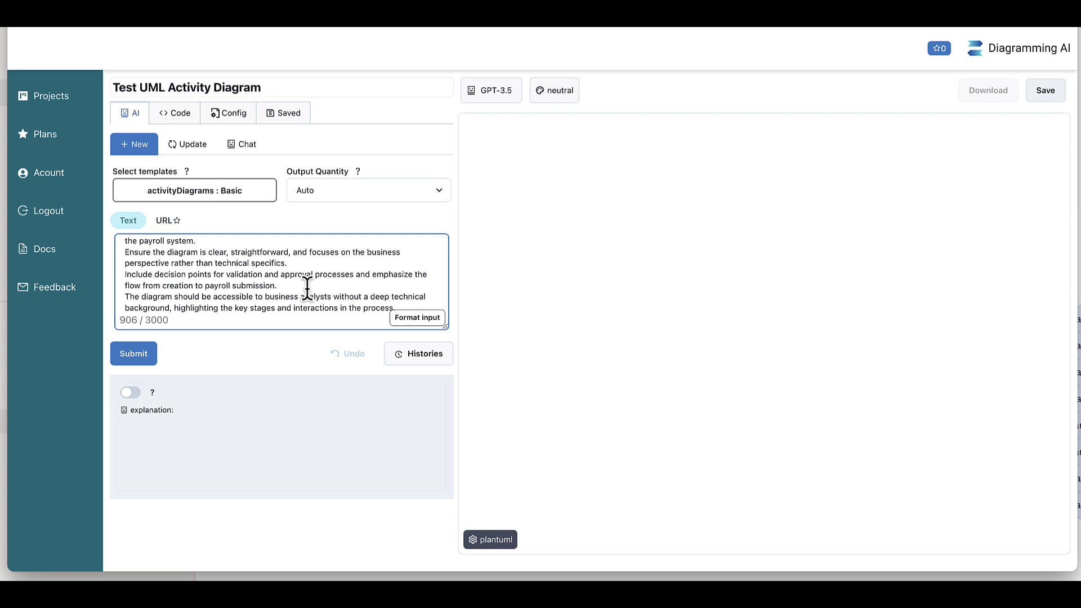
scroll(307, 288, "up", 5)
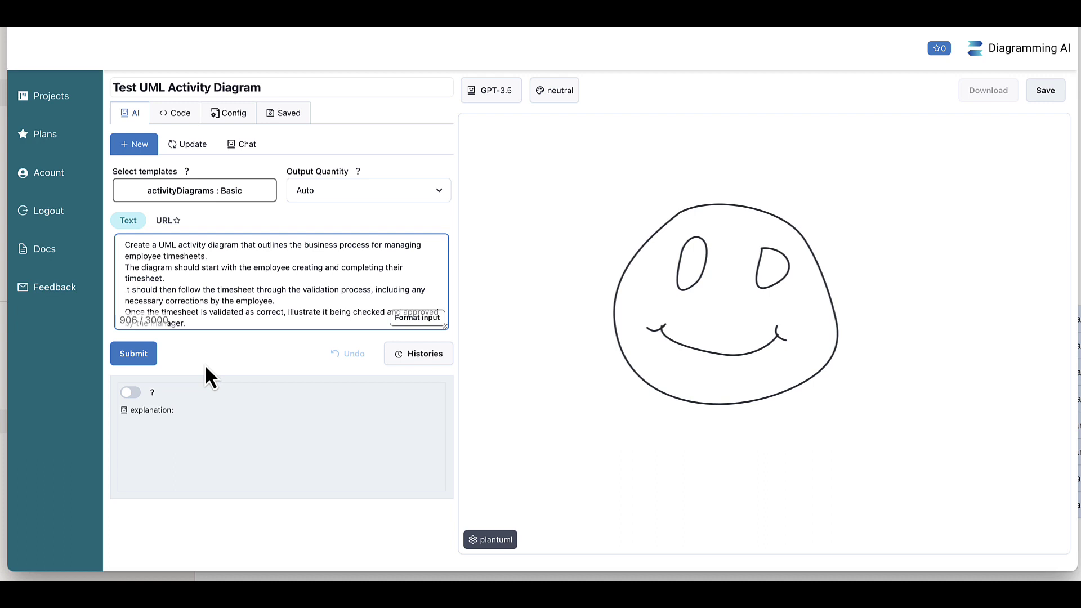
- Submit the prompt to generate the PlantUML timesheet creation, validation and approval activity diagram
left_click(135, 355)
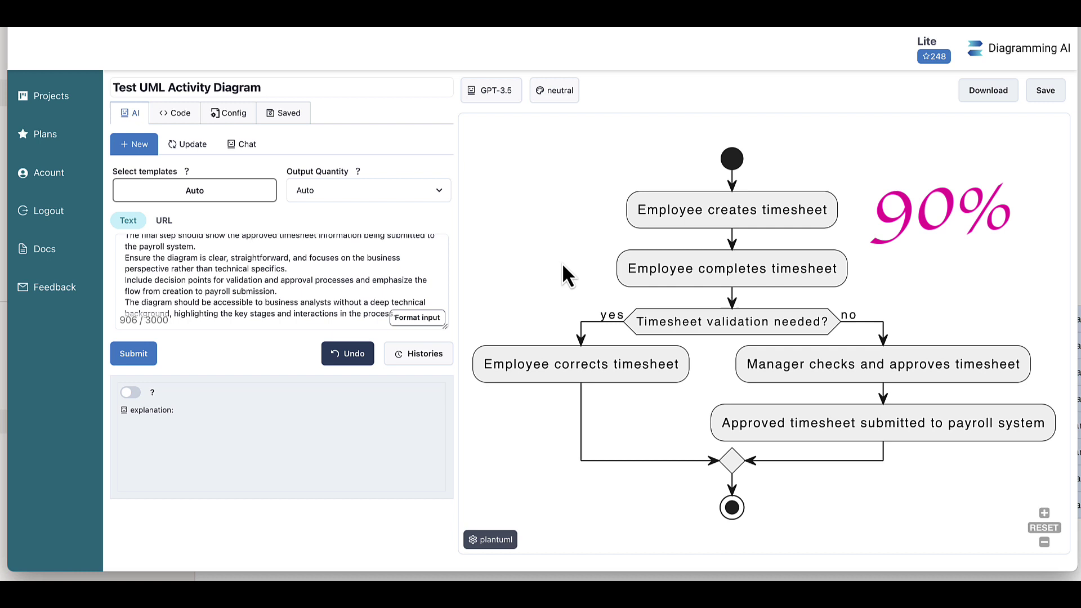
- Change the diagram language from PlantUML to Mermaid and regenerate the timesheet flowchart
left_click(496, 541)
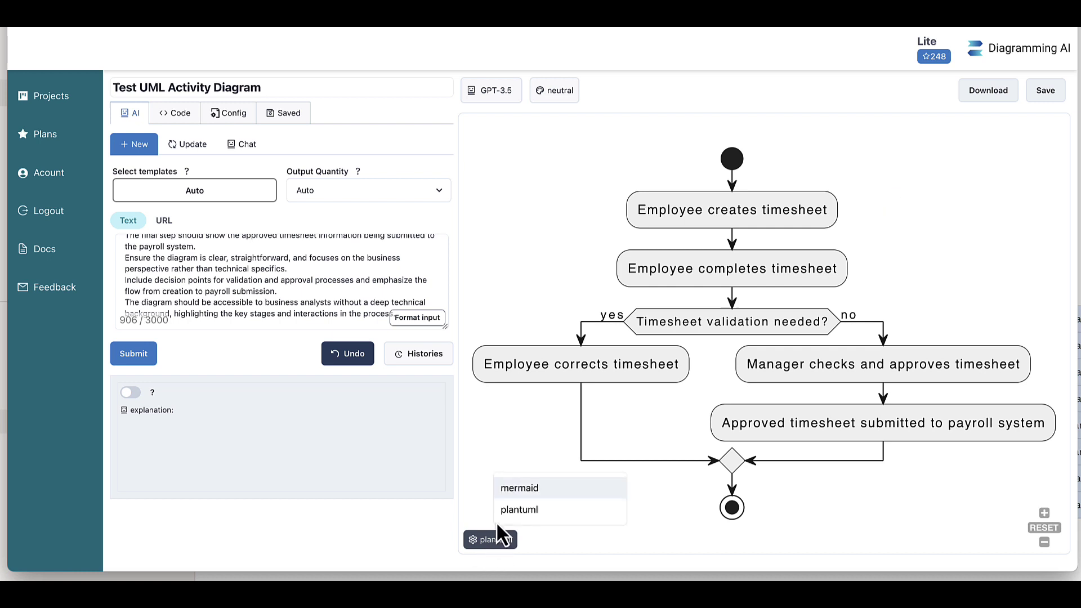
left_click(520, 489)
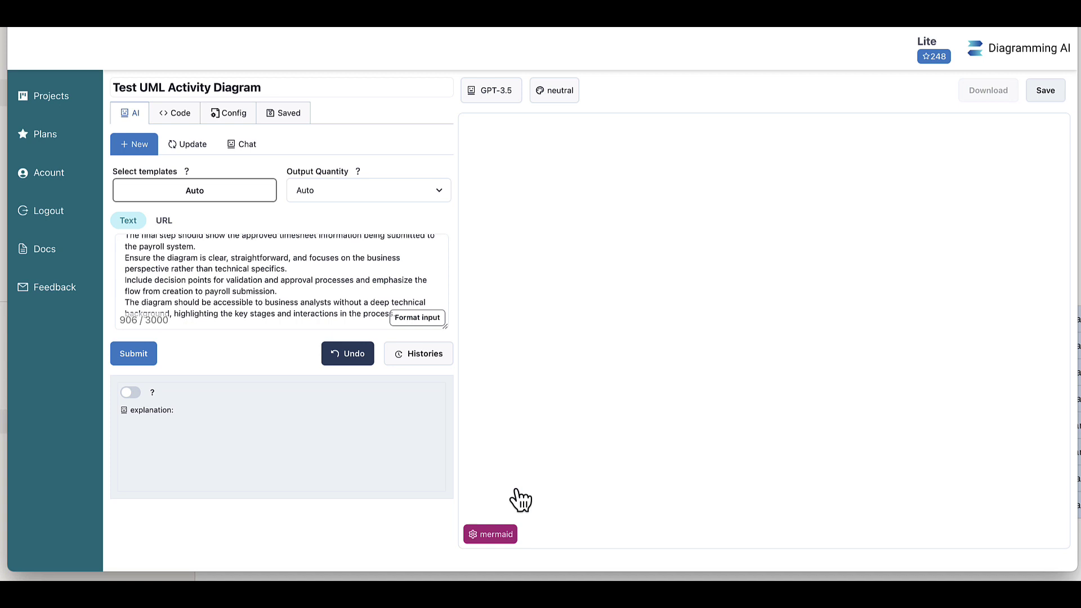
left_click(139, 359)
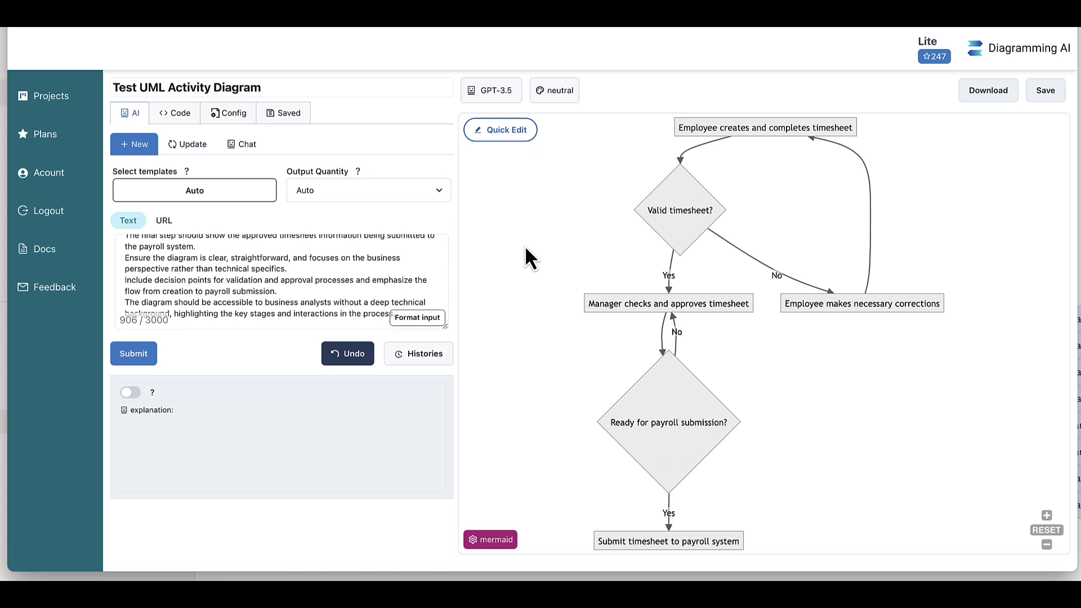
- Set the Mermaid flowchart direction to LR after briefly comparing it with top-to-bottom
left_click(503, 133)
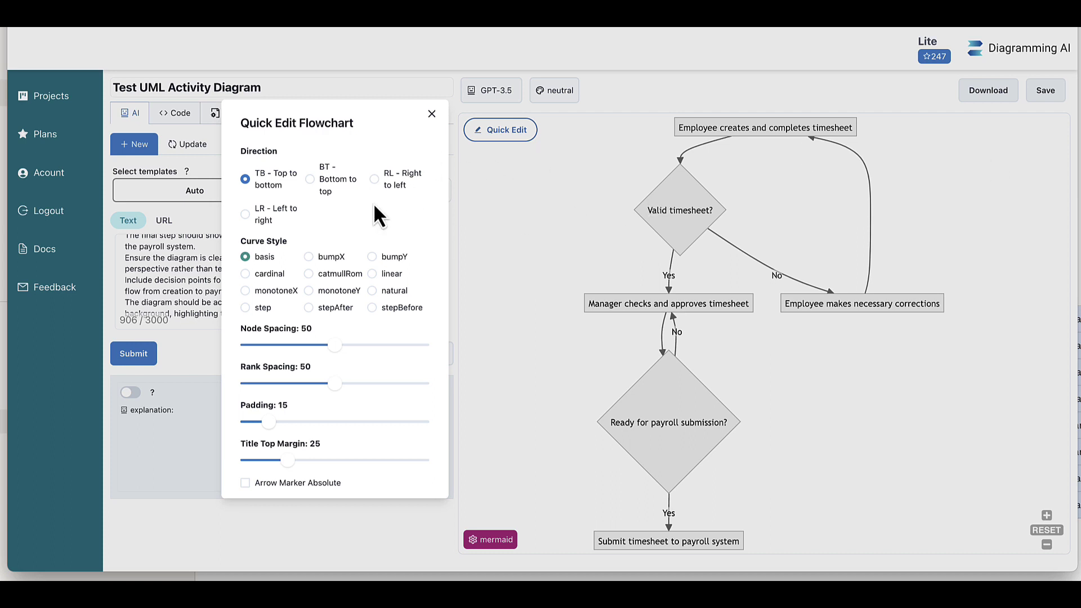
left_click(247, 215)
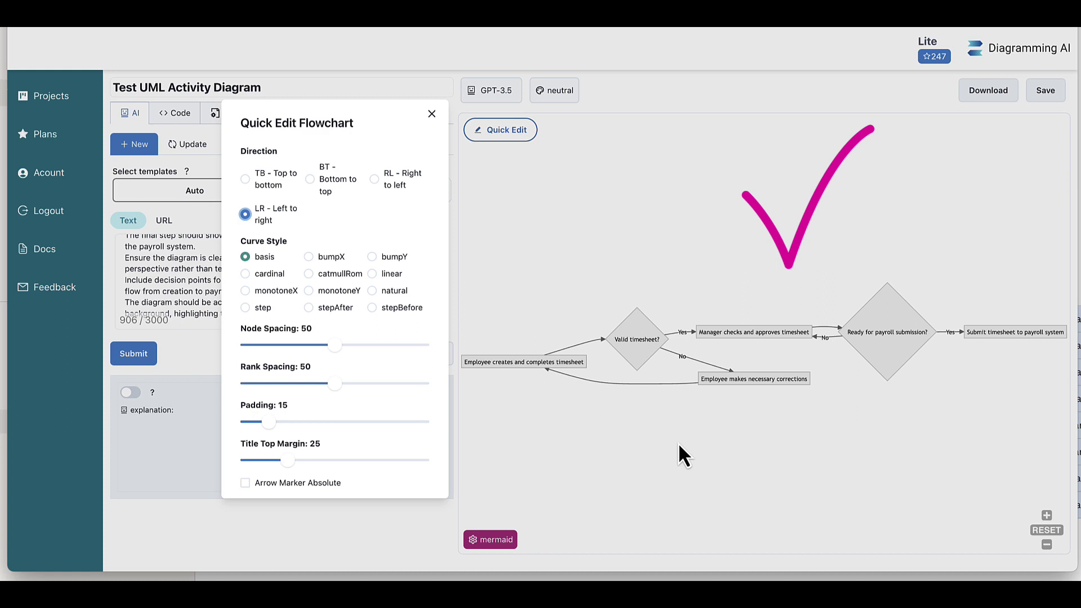
left_click(245, 179)
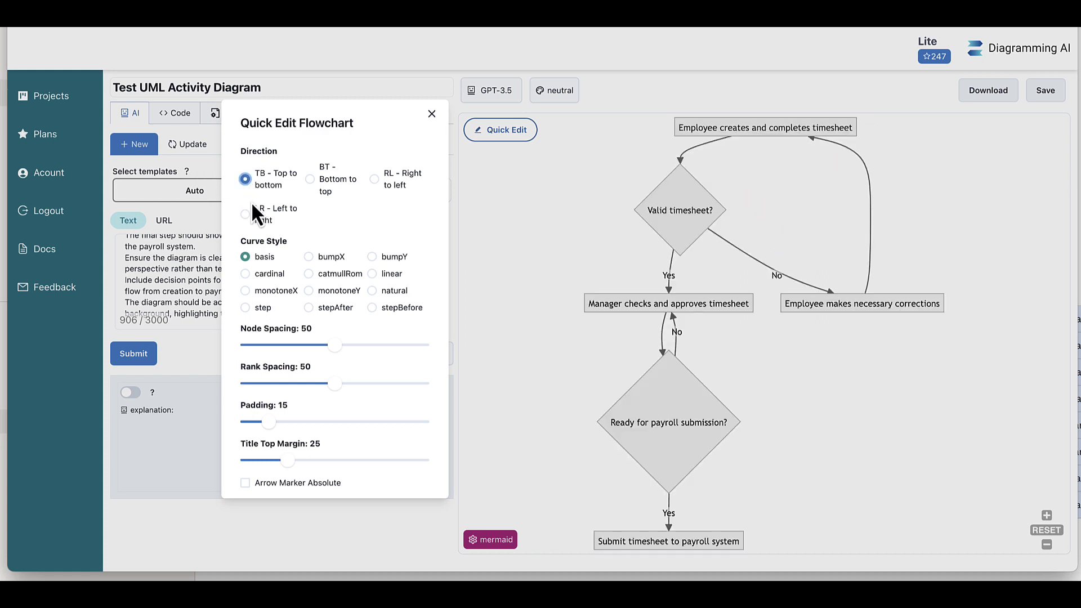
left_click(258, 221)
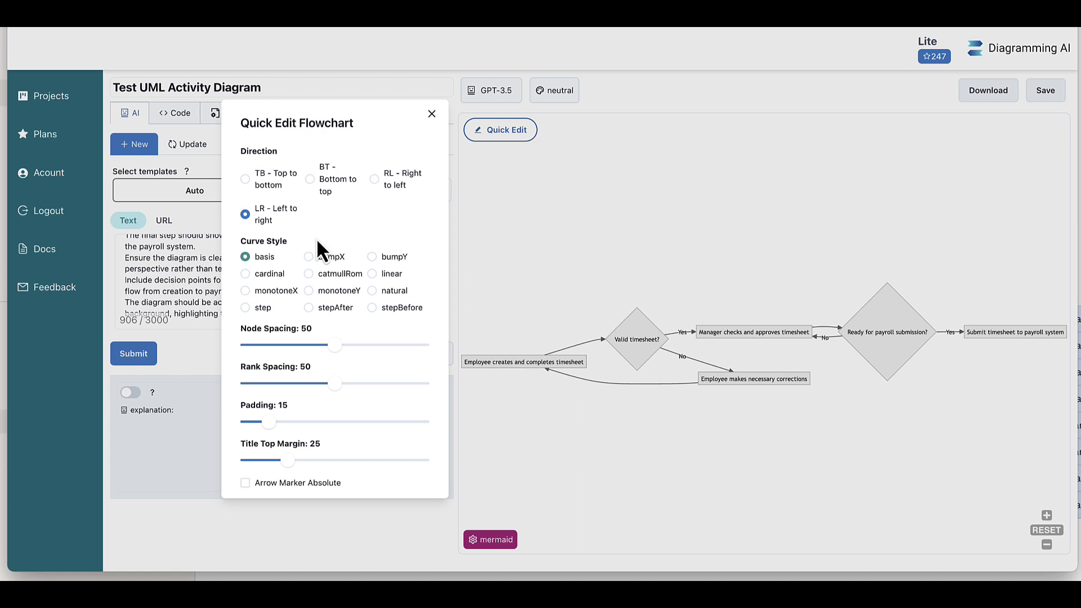
- Try several connector curve styles, settling on natural, and set node spacing 52 and padding 24
left_click(246, 291)
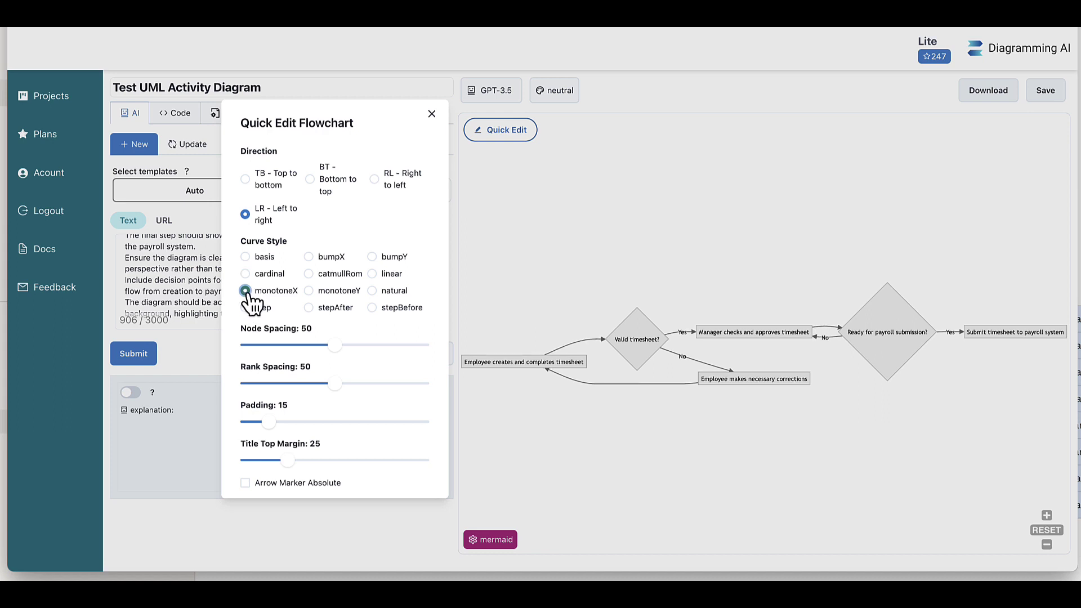
left_click(246, 308)
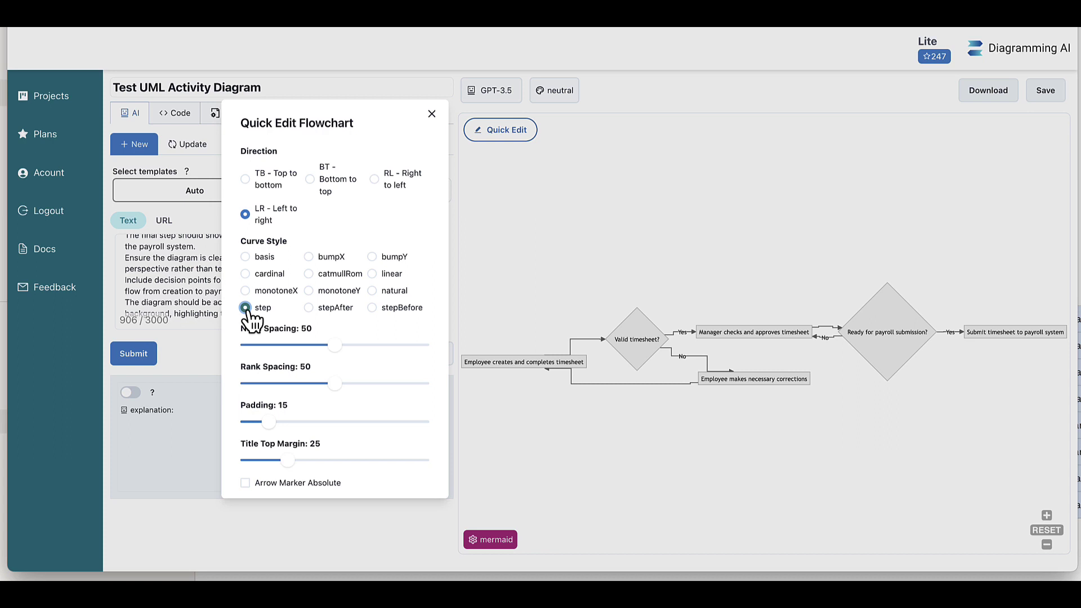
left_click(326, 319)
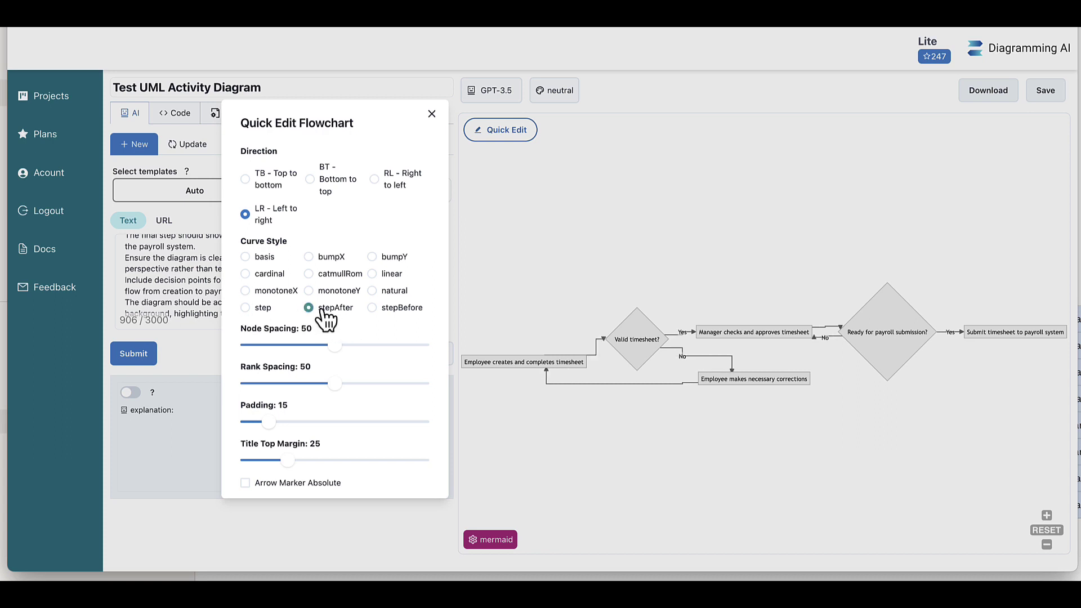
left_click(328, 276)
left_click(329, 259)
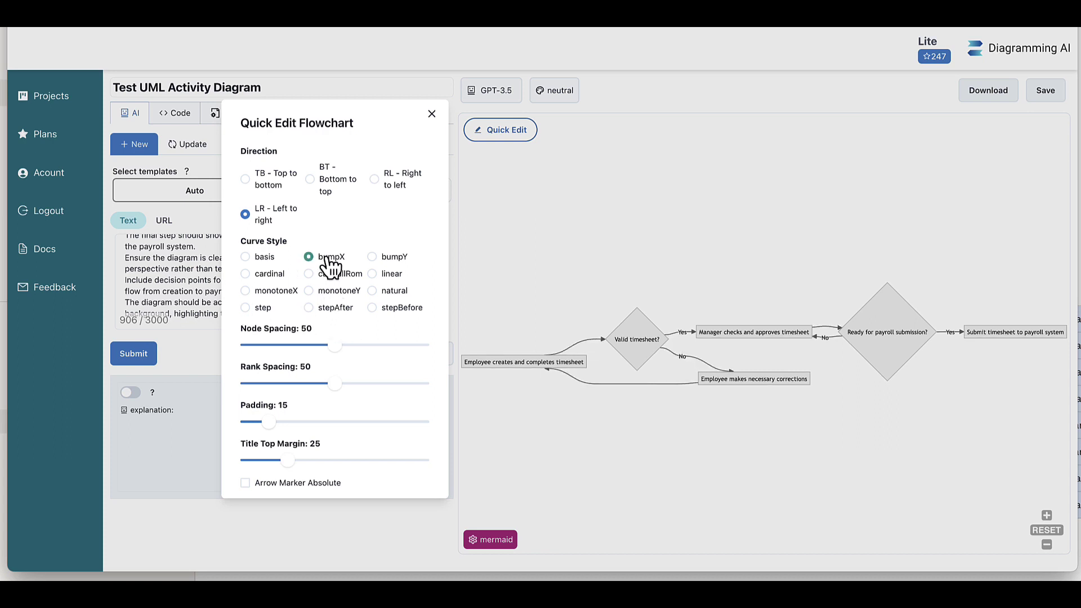
left_click(374, 258)
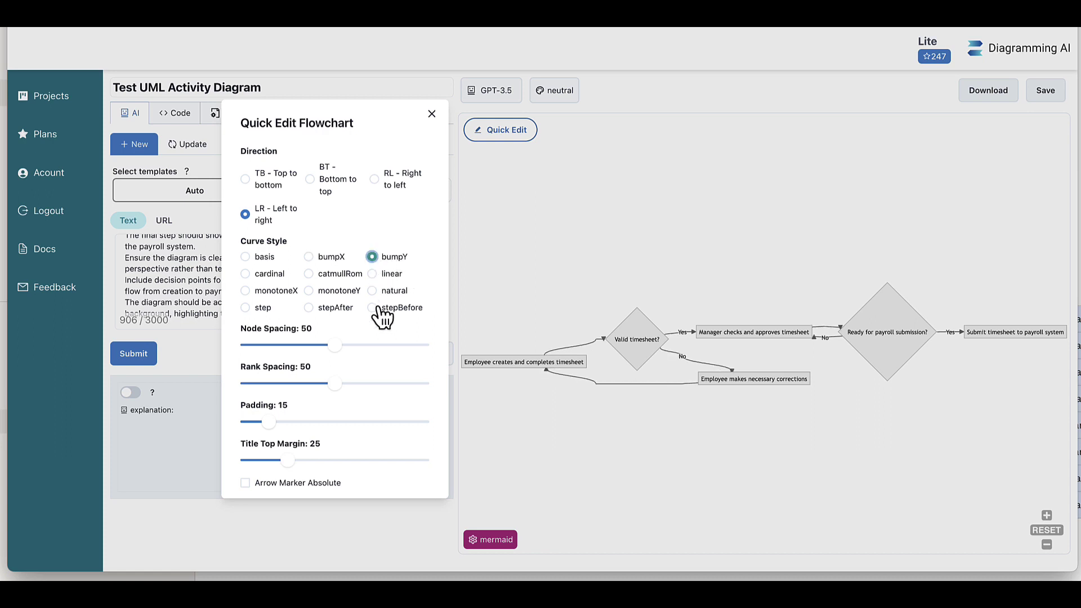
left_click(373, 290)
left_click(339, 345)
left_click(285, 422)
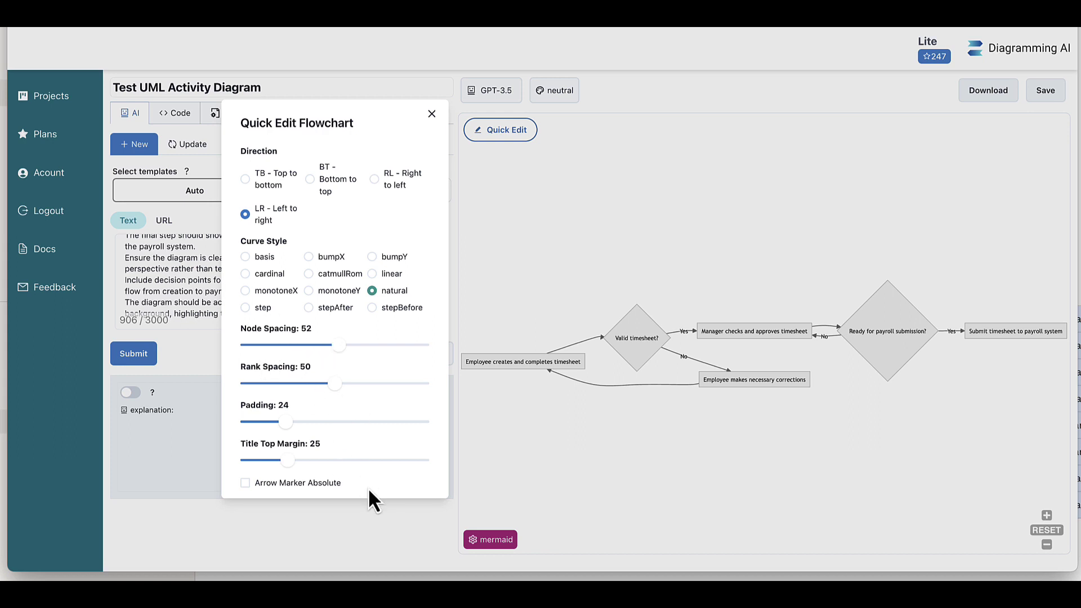
- Close the Quick Edit Flowchart dialog and scroll the prompt back to its top
left_click(431, 114)
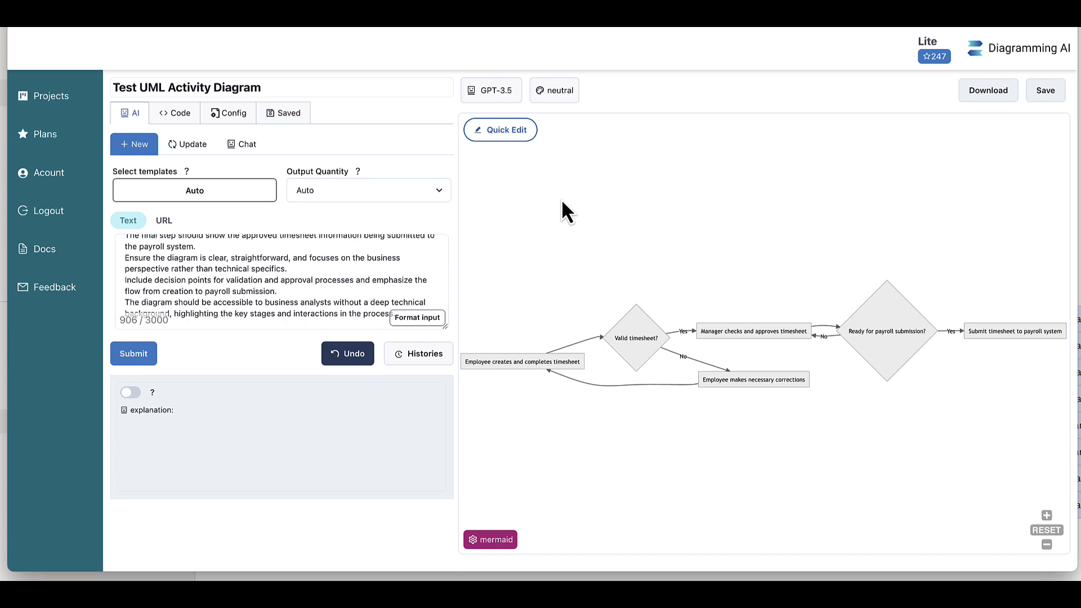
left_click(220, 265)
scroll(220, 264, "up", 3)
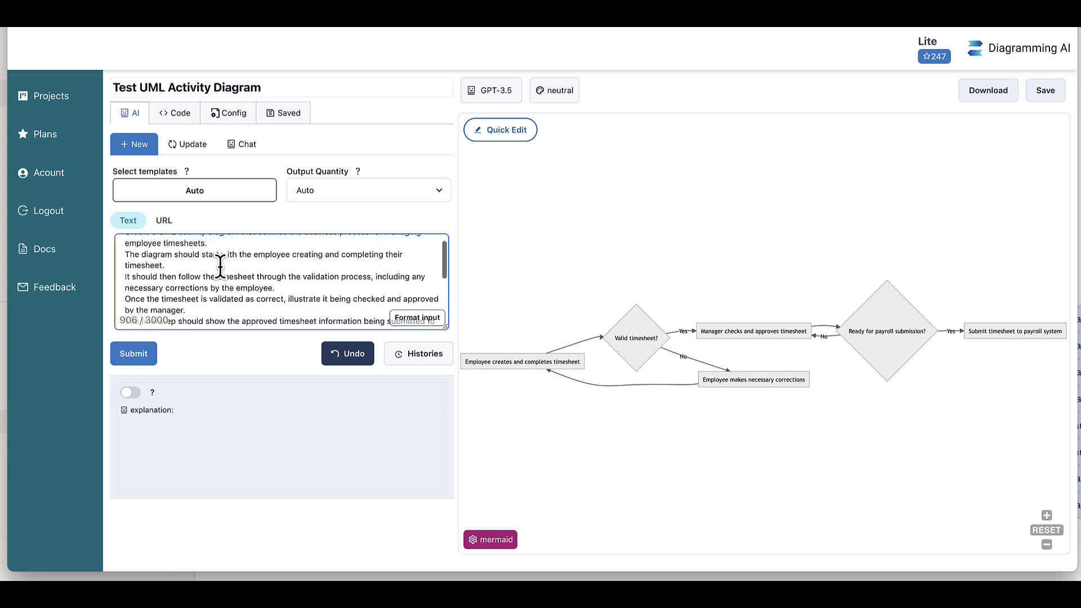
scroll(220, 265, "up", 1)
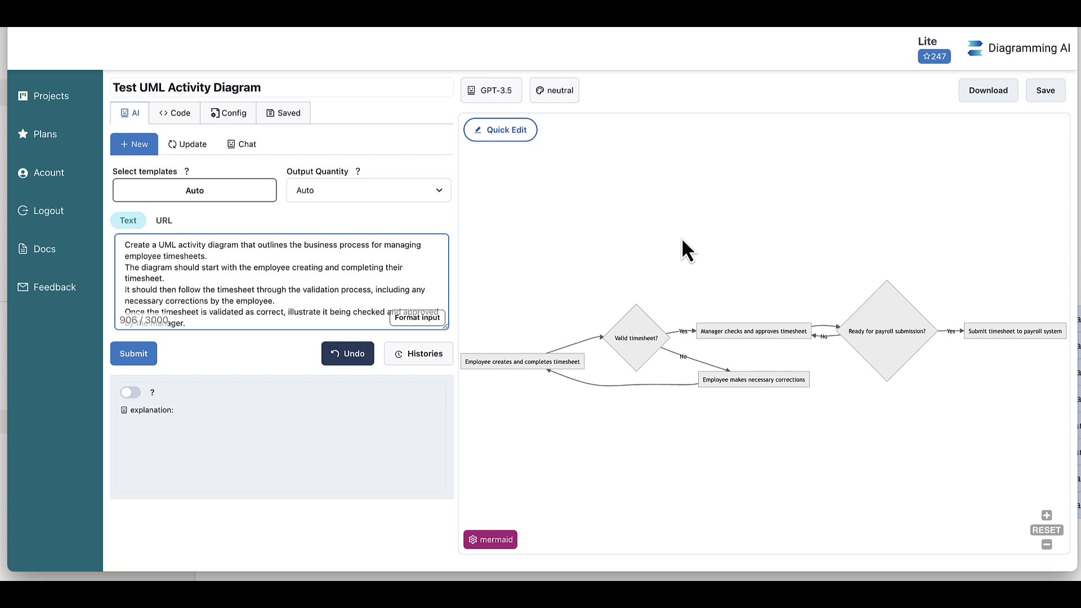
- Open the Plans page showing the subscribed Lite plan at 3$/month with 250 credits
left_click(57, 137)
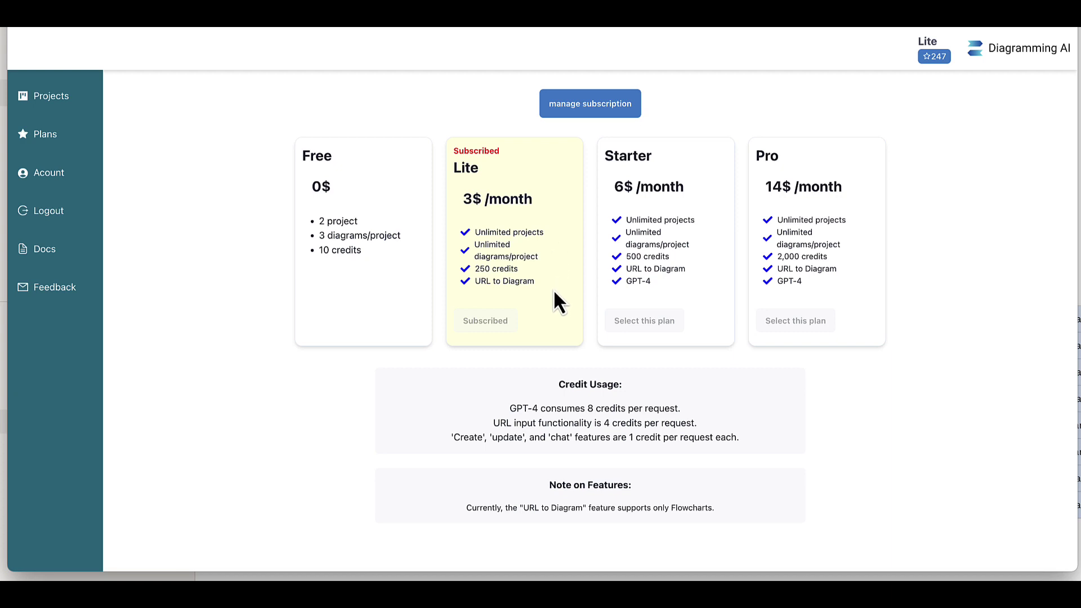
- Return from the Plans page to the Projects list
left_click(45, 102)
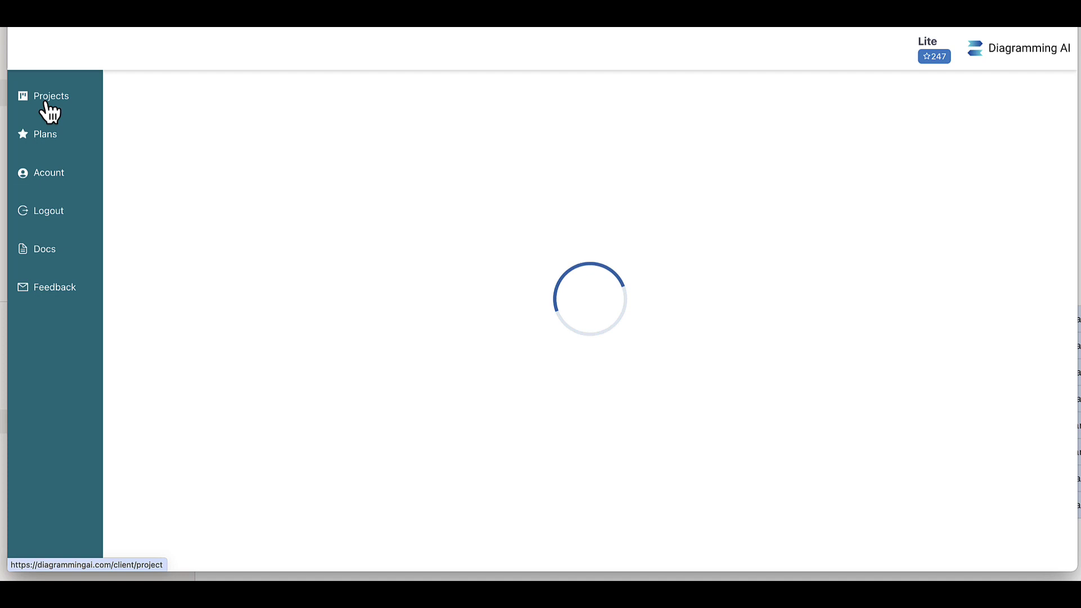